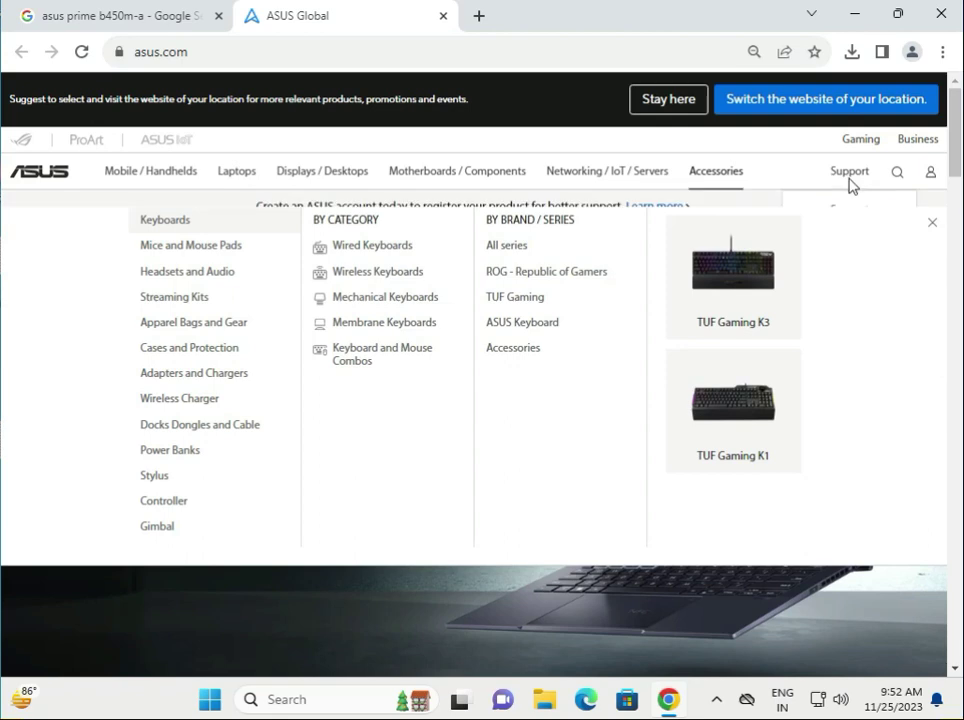
Drop down the Support menu from the ASUS global homepage's top navigation bar.
{"action": "mouse_move", "coordinate": [850, 185]}
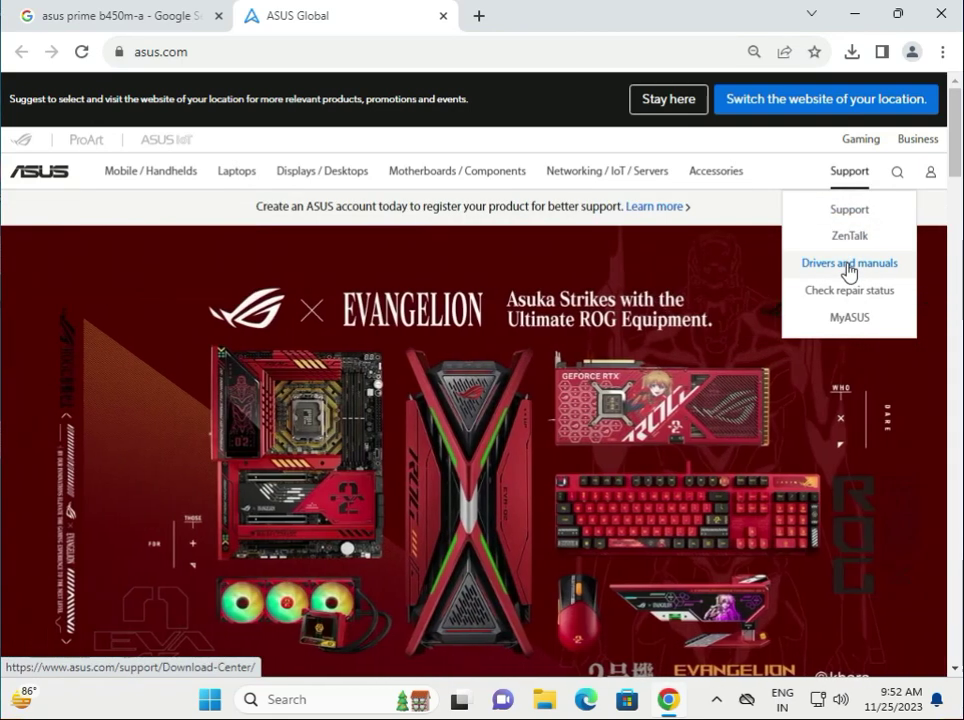
In Drivers and manuals, search by Model for 'prime b450m-a' and select PRIME B450M-A.
{"action": "left_click", "coordinate": [848, 264]}
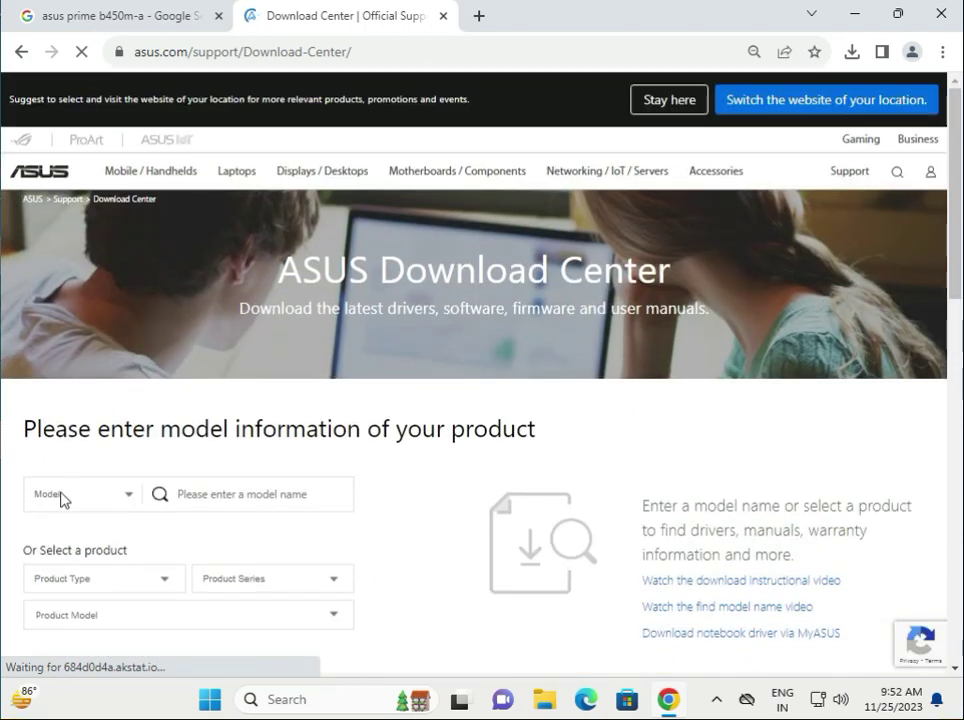
{"action": "left_click", "coordinate": [62, 497]}
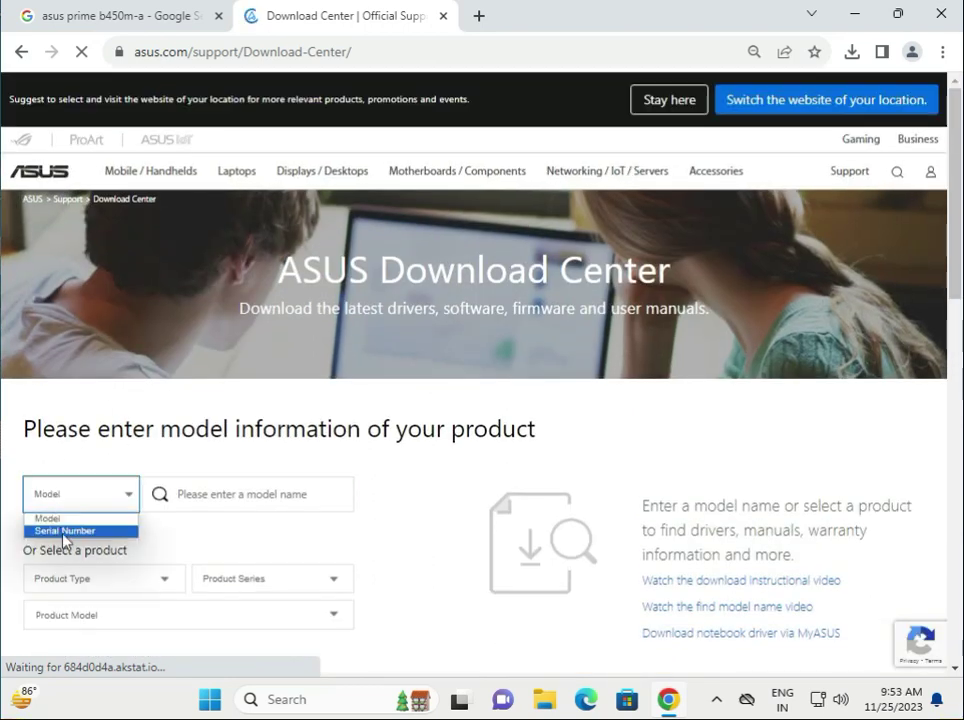
{"action": "left_click", "coordinate": [88, 531]}
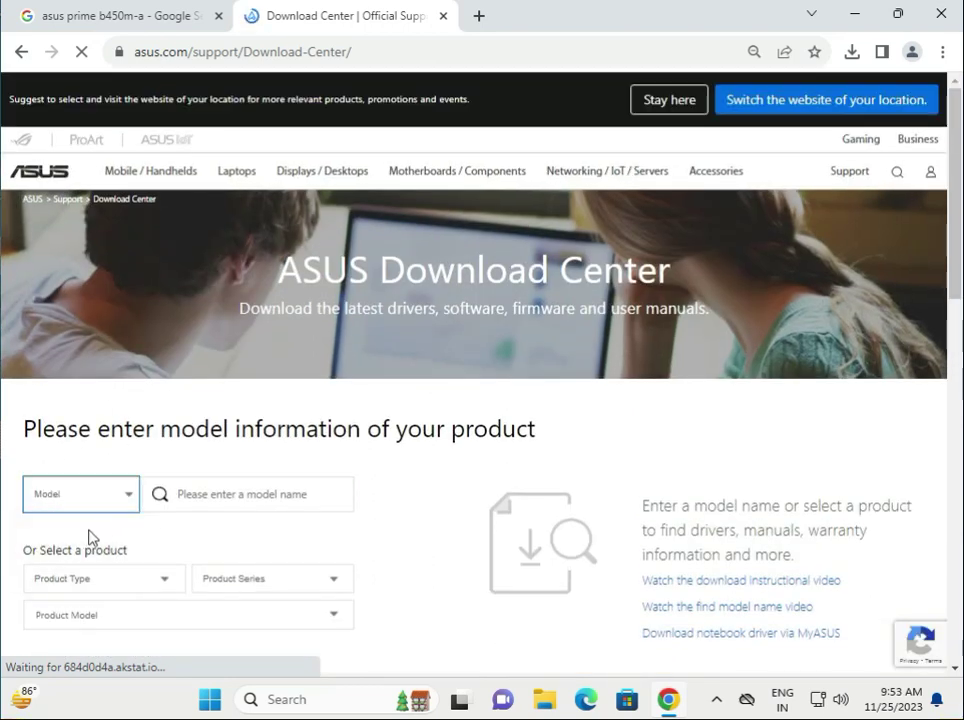
{"action": "left_click", "coordinate": [246, 499]}
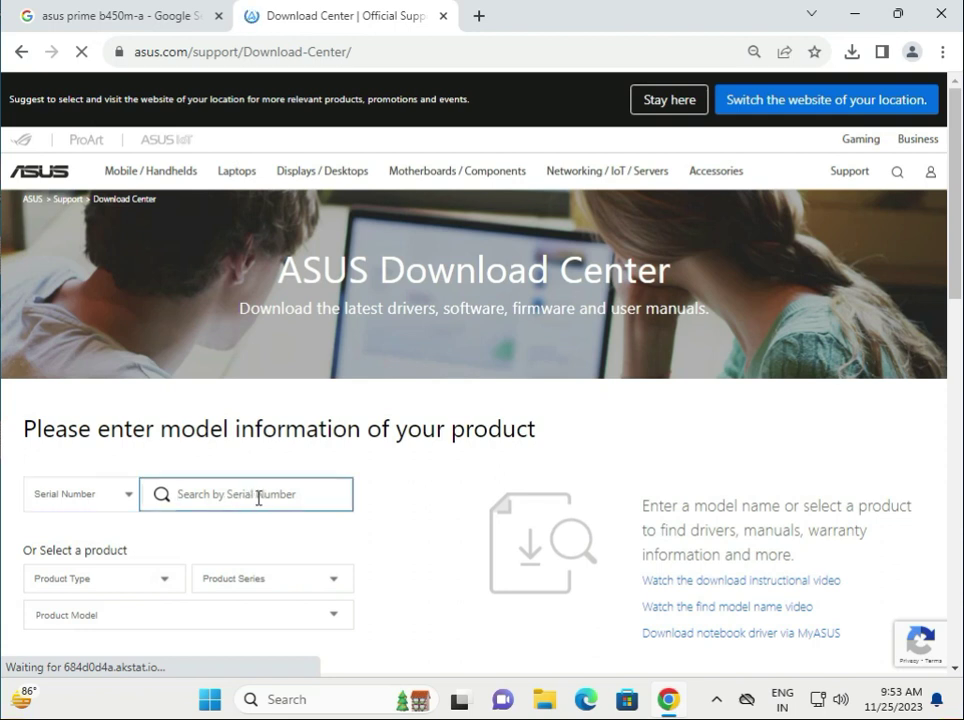
{"action": "left_click", "coordinate": [60, 505]}
{"action": "left_click", "coordinate": [65, 517]}
{"action": "left_click", "coordinate": [199, 503]}
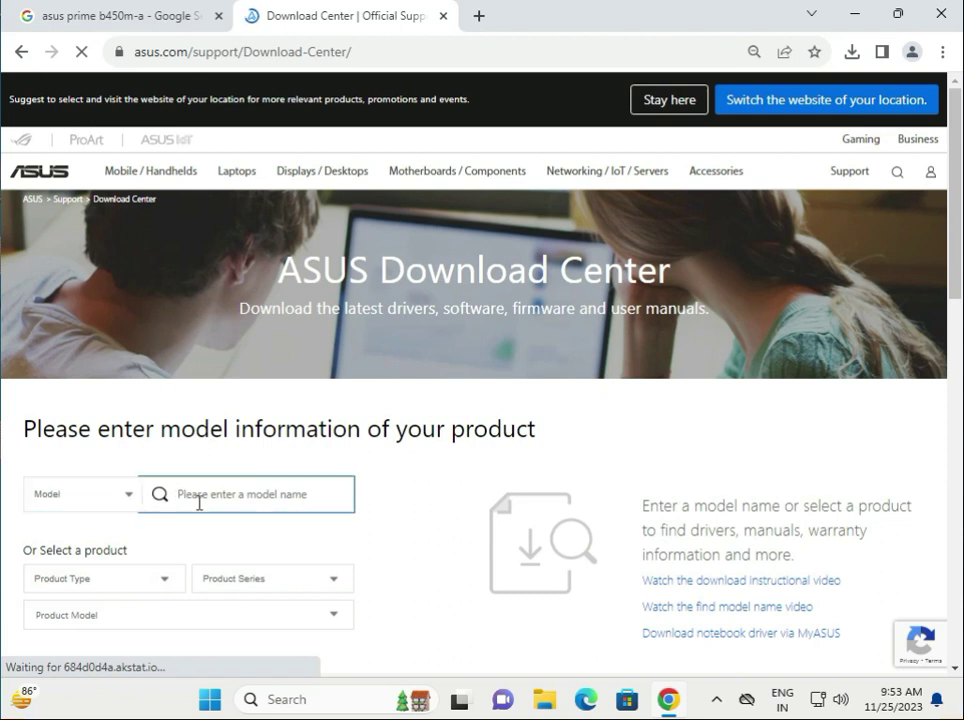
{"action": "type", "text": "prime b450m-a"}
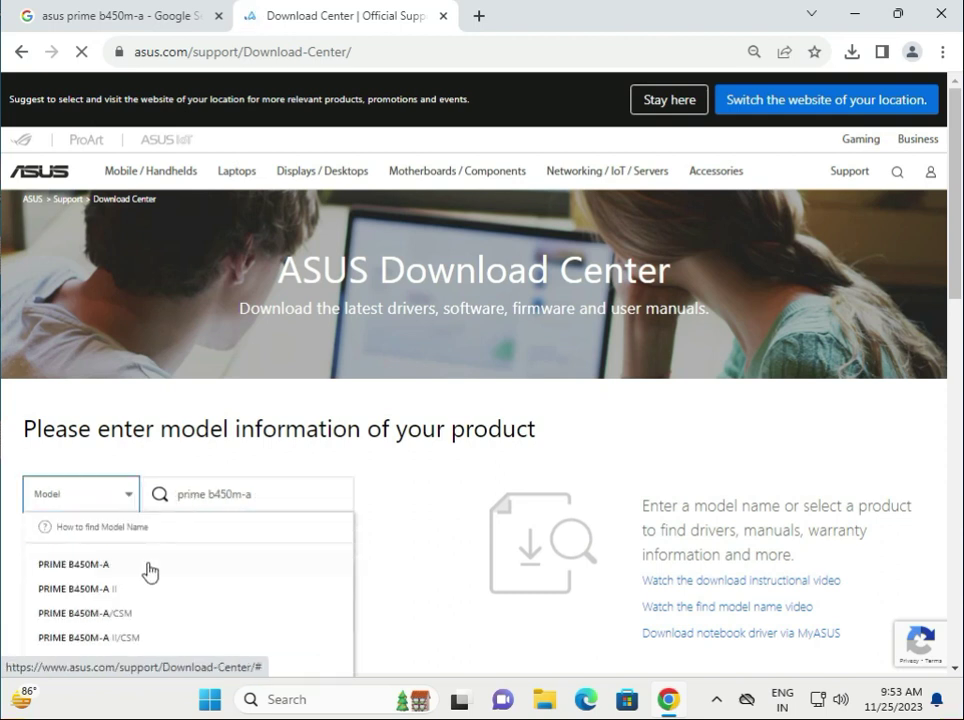
{"action": "left_click", "coordinate": [163, 565]}
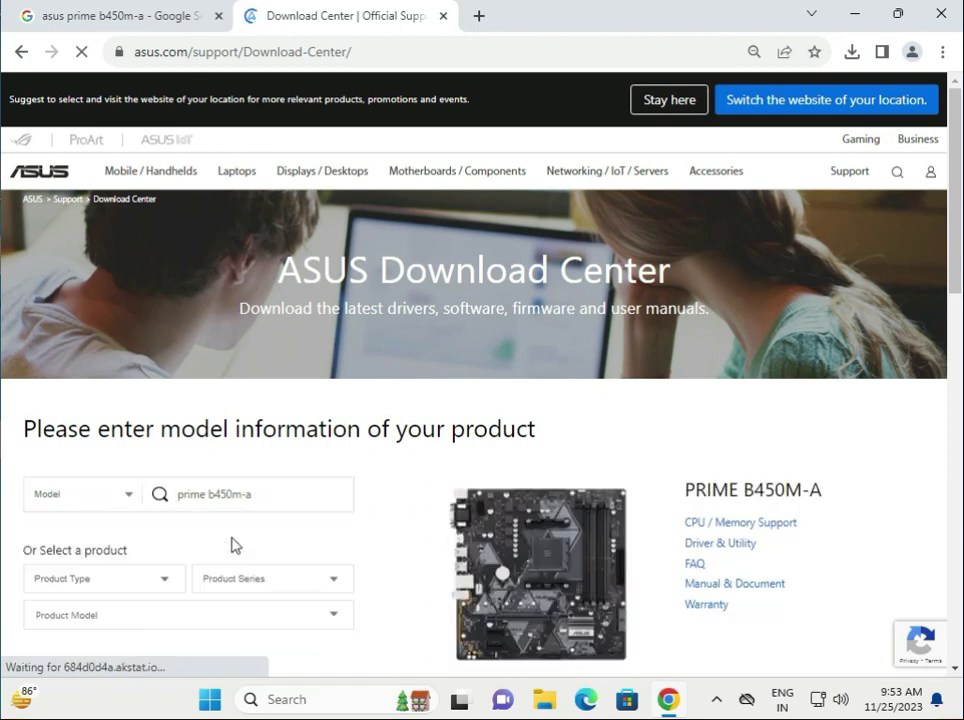
Open the board's Driver & Utility downloads with Windows 11 64-bit as the operating system.
{"action": "left_click", "coordinate": [720, 544]}
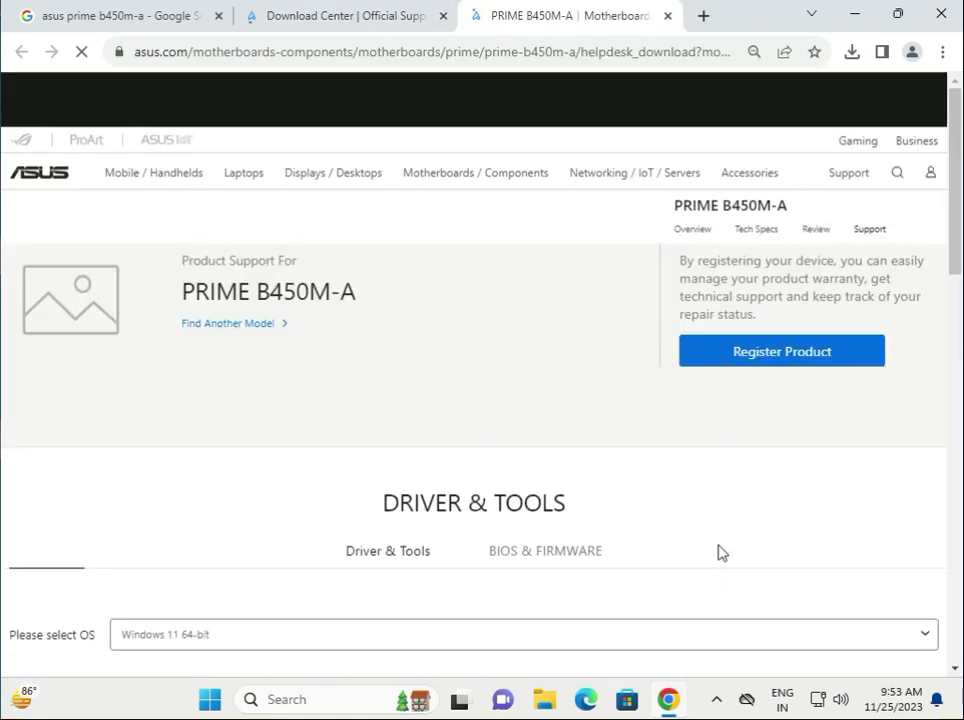
{"action": "scroll", "coordinate": [669, 523], "scroll_direction": "down", "scroll_amount": 3}
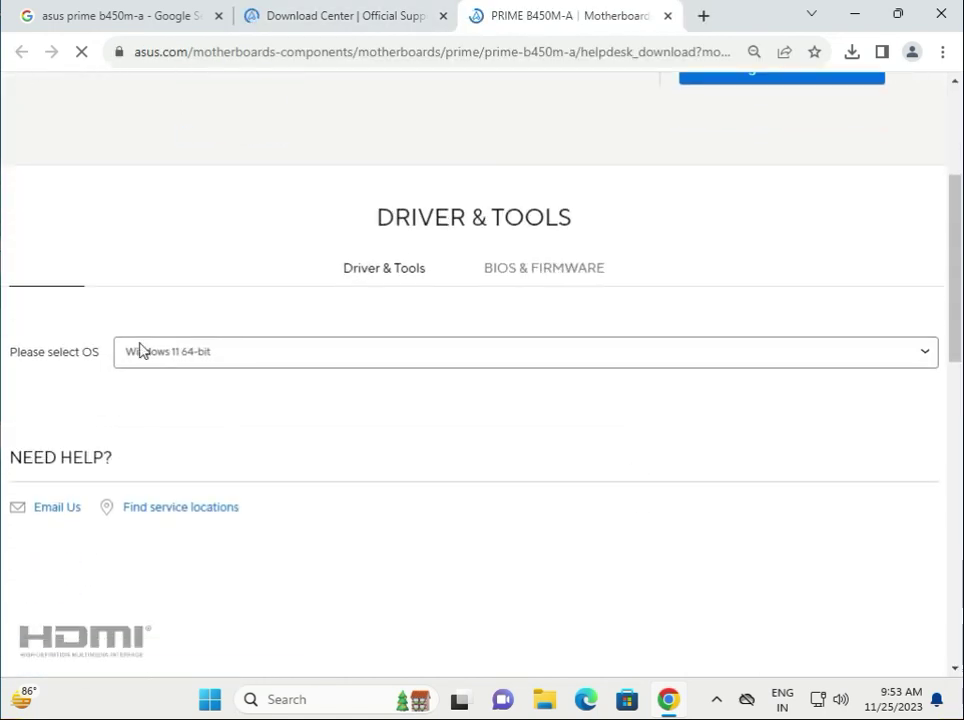
{"action": "left_click", "coordinate": [186, 338]}
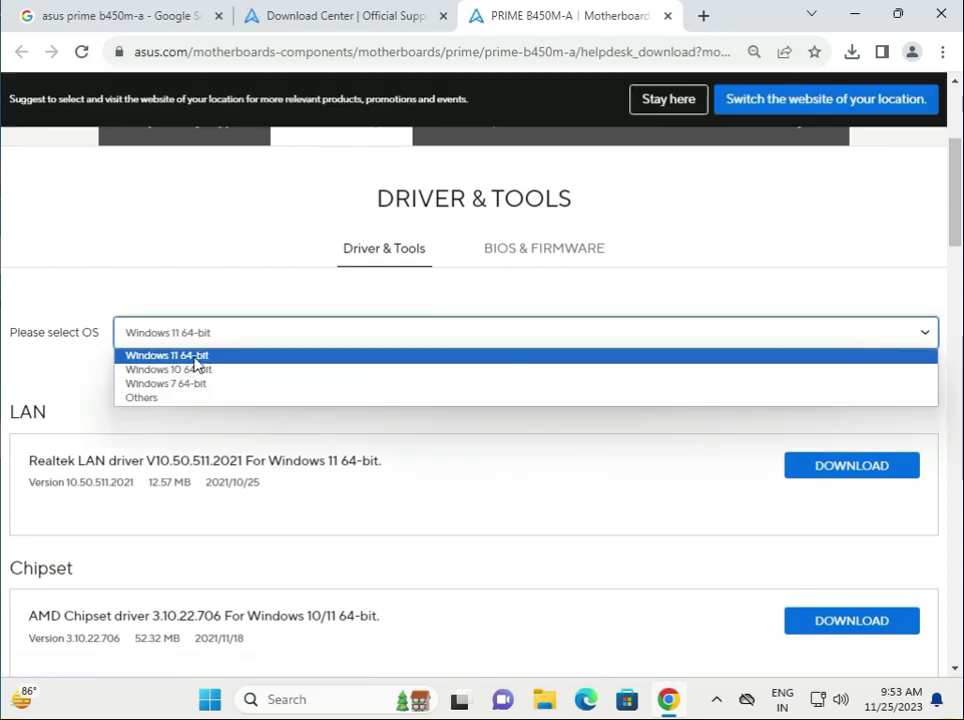
{"action": "left_click", "coordinate": [239, 270]}
{"action": "scroll", "coordinate": [118, 445], "scroll_direction": "down", "scroll_amount": 5}
{"action": "scroll", "coordinate": [113, 507], "scroll_direction": "down", "scroll_amount": 4}
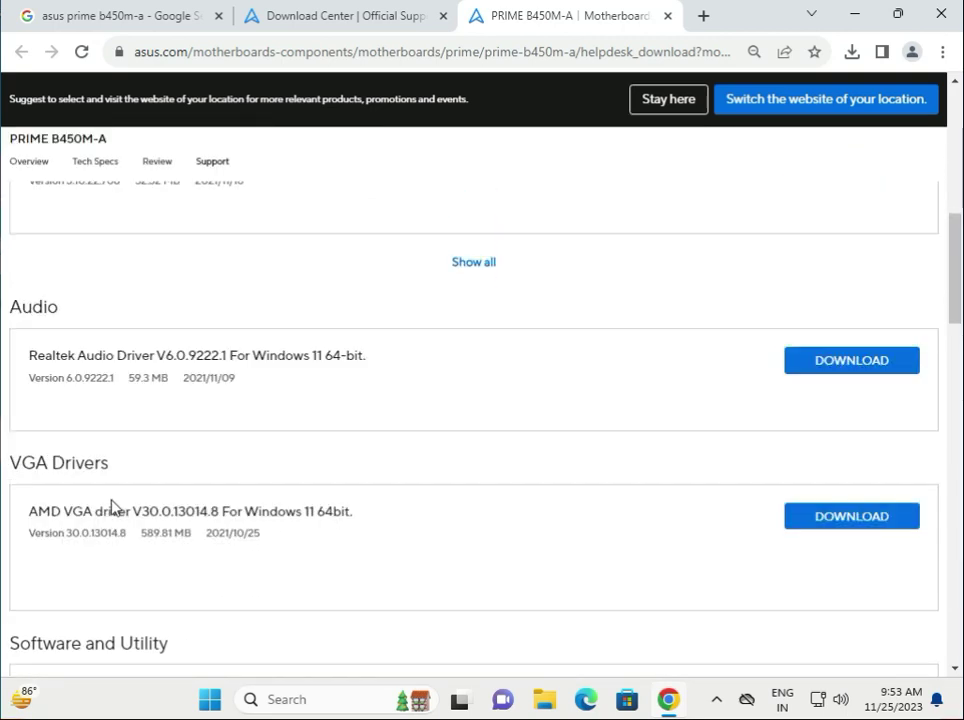
{"action": "scroll", "coordinate": [112, 509], "scroll_direction": "up", "scroll_amount": 3}
Expand Show all under Chipset and under Software and Utility.
{"action": "left_click", "coordinate": [474, 479]}
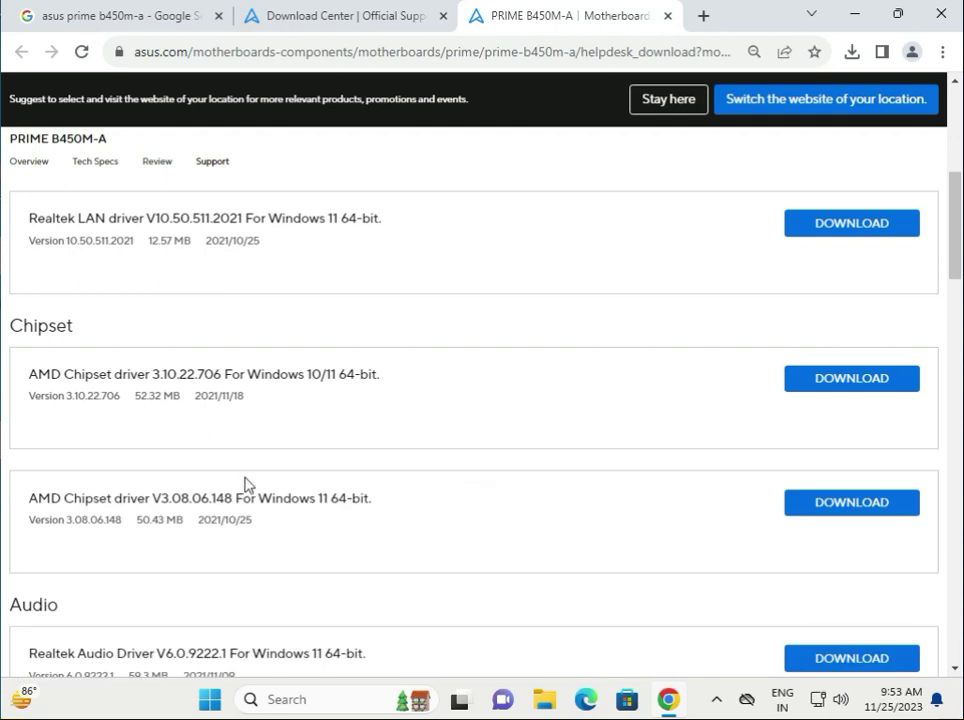
{"action": "scroll", "coordinate": [40, 497], "scroll_direction": "down", "scroll_amount": 1}
{"action": "scroll", "coordinate": [463, 520], "scroll_direction": "down", "scroll_amount": 4}
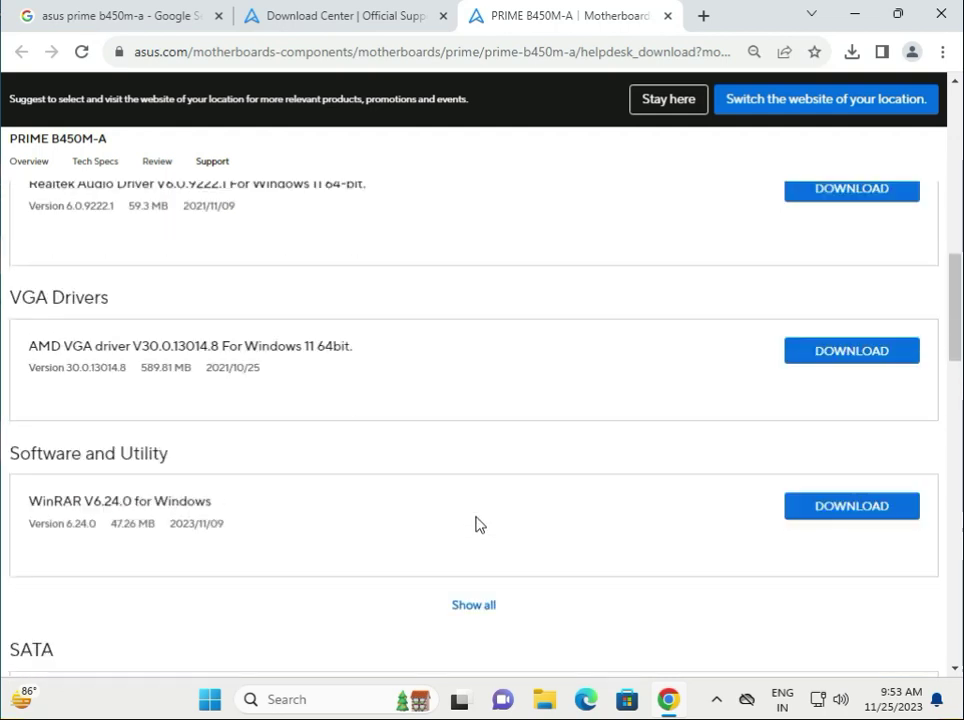
{"action": "left_click", "coordinate": [474, 600]}
{"action": "scroll", "coordinate": [357, 546], "scroll_direction": "down", "scroll_amount": 3}
{"action": "scroll", "coordinate": [360, 546], "scroll_direction": "up", "scroll_amount": 5}
{"action": "scroll", "coordinate": [358, 546], "scroll_direction": "up", "scroll_amount": 2}
{"action": "scroll", "coordinate": [359, 546], "scroll_direction": "down", "scroll_amount": 2}
{"action": "scroll", "coordinate": [103, 405], "scroll_direction": "up", "scroll_amount": 1}
{"action": "scroll", "coordinate": [120, 450], "scroll_direction": "up", "scroll_amount": 1}
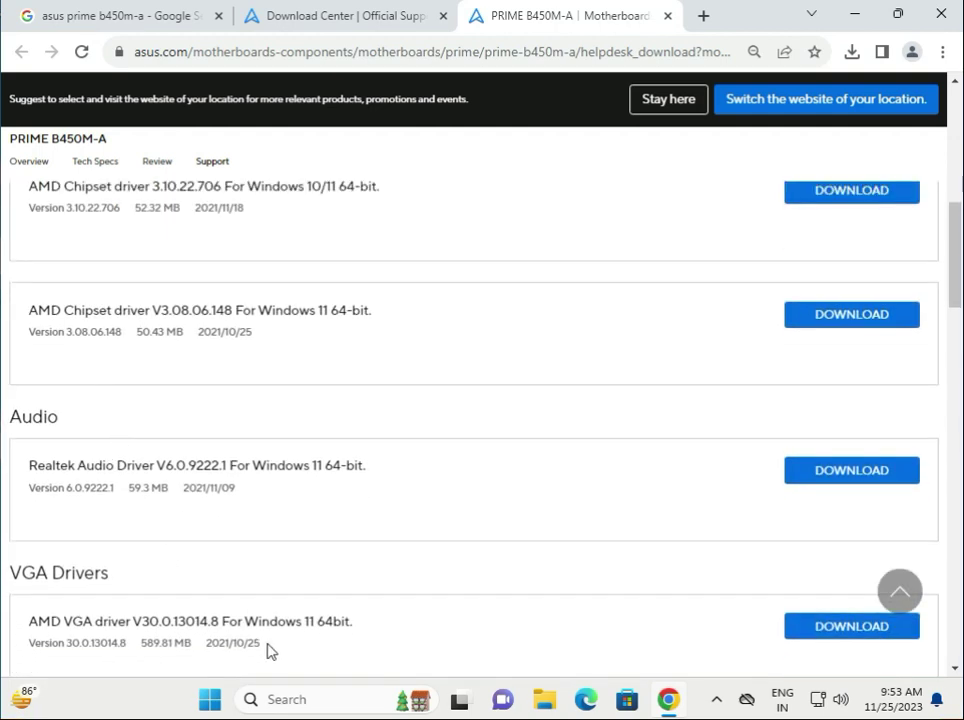
{"action": "scroll", "coordinate": [229, 467], "scroll_direction": "up", "scroll_amount": 3}
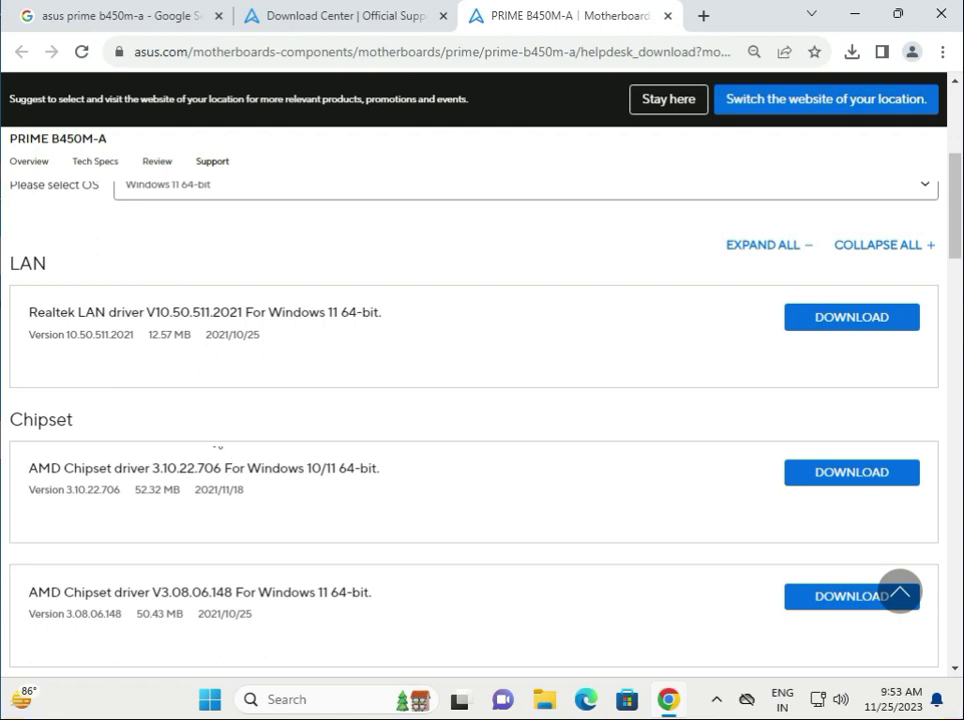
{"action": "scroll", "coordinate": [390, 417], "scroll_direction": "up", "scroll_amount": 3}
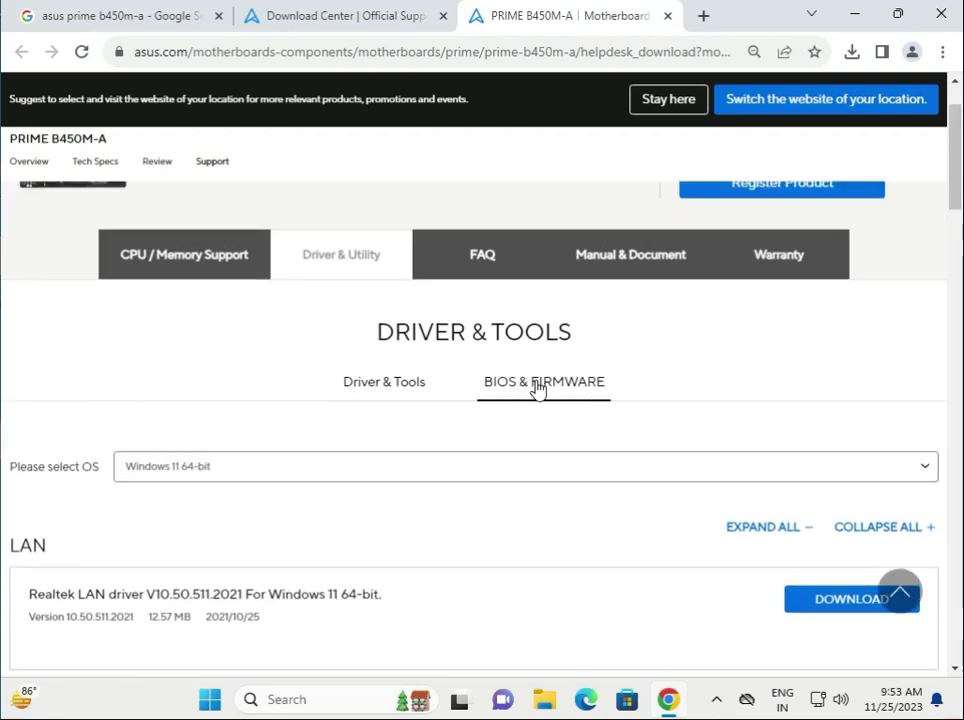
Read the BIOS 4401 notes under BIOS & FIRMWARE, then return to the Driver & Tools list.
{"action": "left_click", "coordinate": [537, 386]}
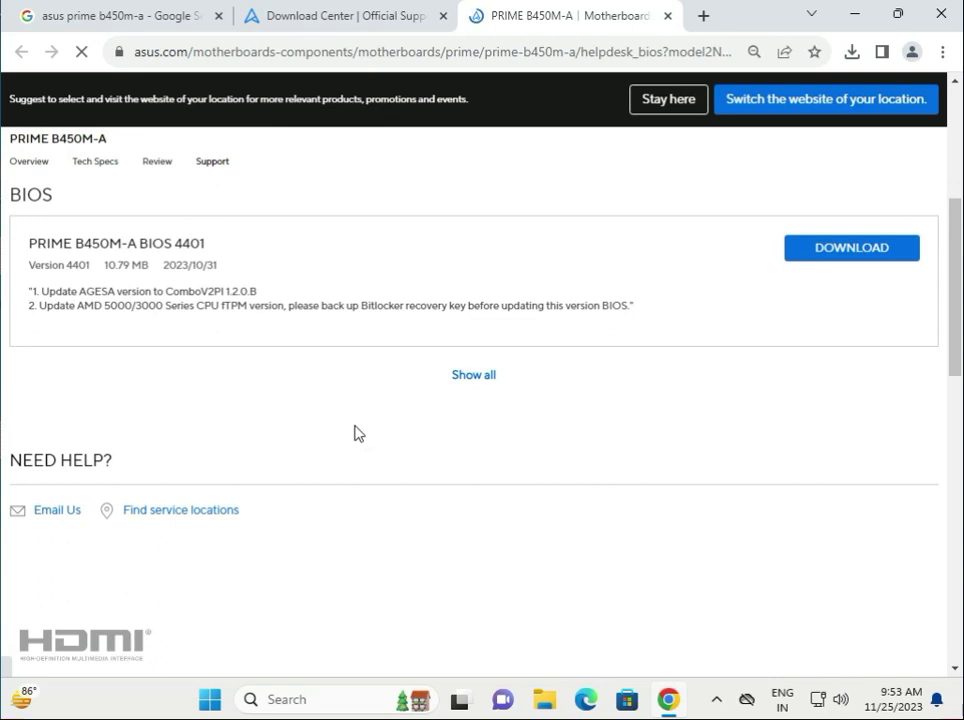
{"action": "left_click_drag", "start_coordinate": [102, 309], "coordinate": [196, 313]}
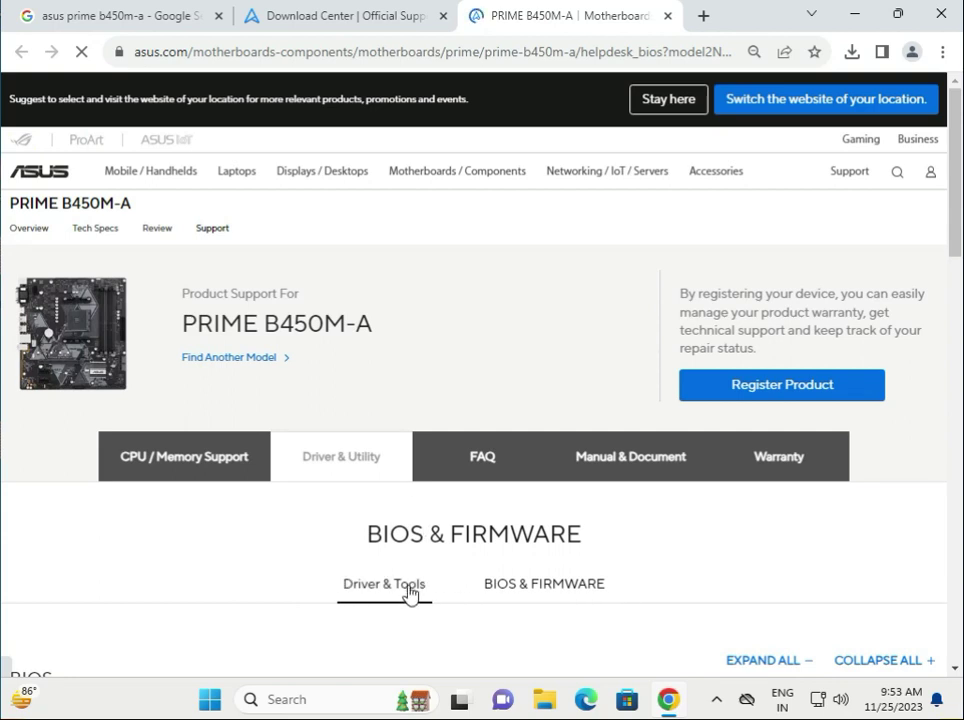
{"action": "left_click", "coordinate": [410, 592]}
{"action": "scroll", "coordinate": [691, 495], "scroll_direction": "down", "scroll_amount": 4}
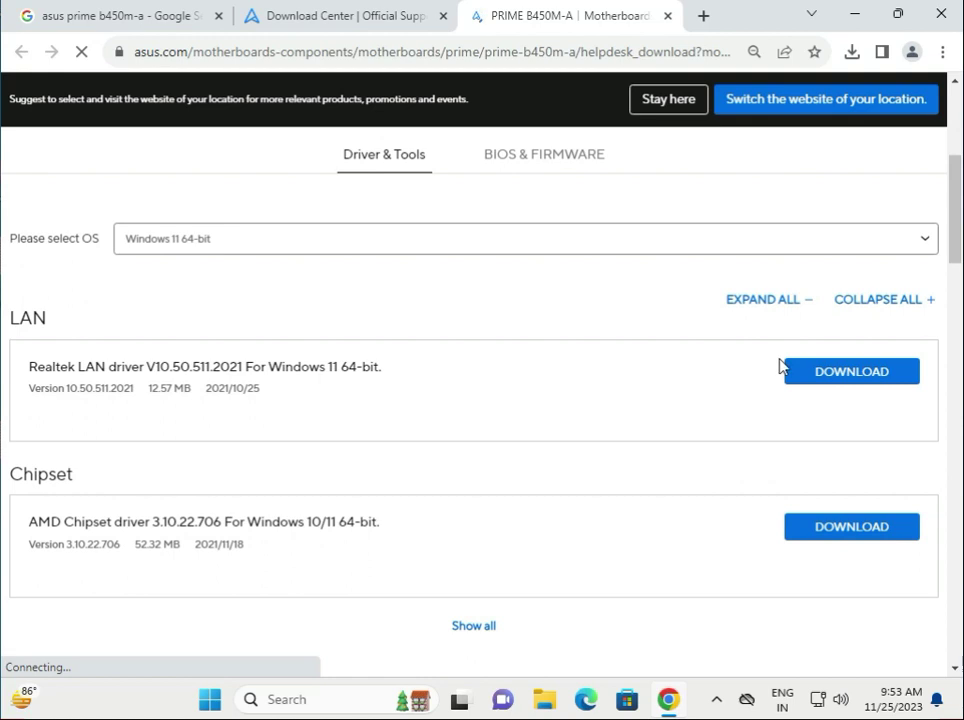
Download the Realtek LAN driver zip and select its setup application in File Explorer.
{"action": "left_click", "coordinate": [831, 375]}
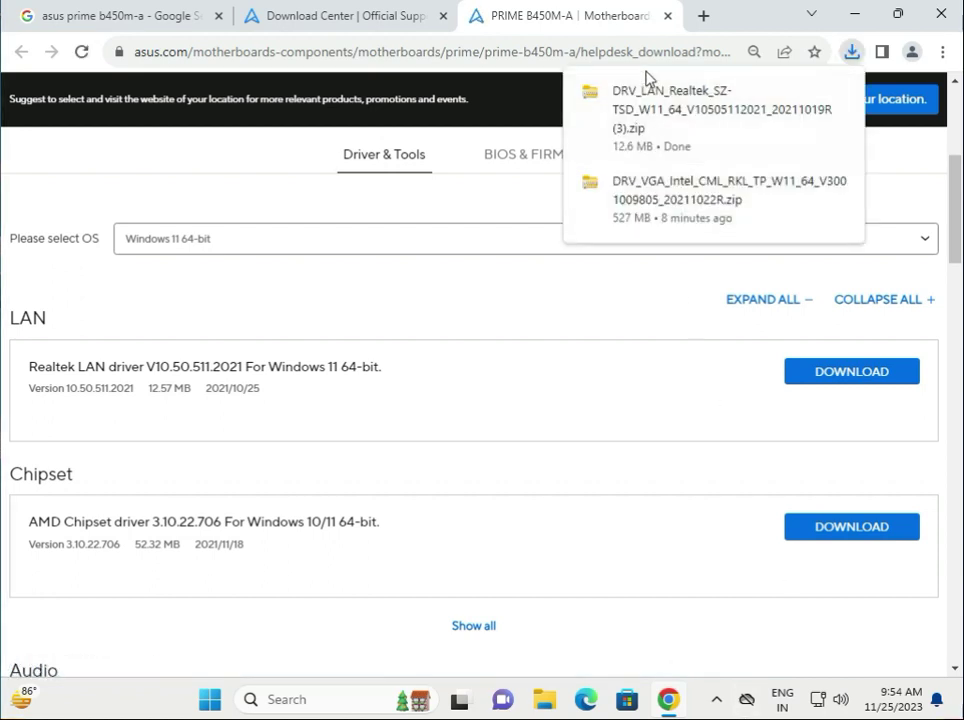
{"action": "left_click", "coordinate": [648, 88]}
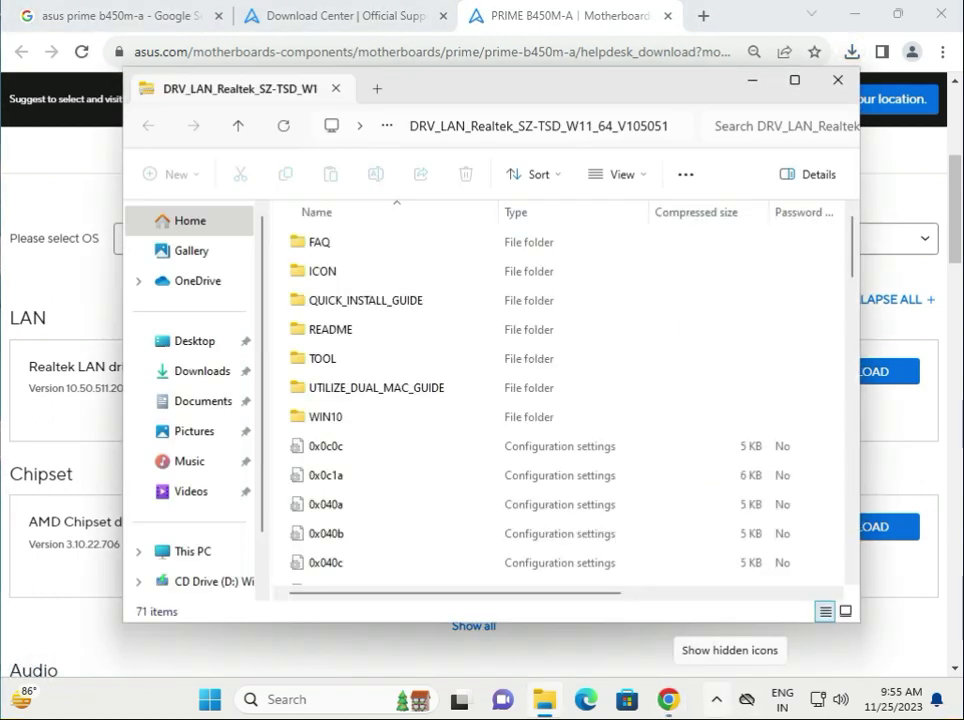
{"action": "scroll", "coordinate": [460, 430], "scroll_direction": "down", "scroll_amount": 2}
{"action": "scroll", "coordinate": [473, 463], "scroll_direction": "down", "scroll_amount": 15}
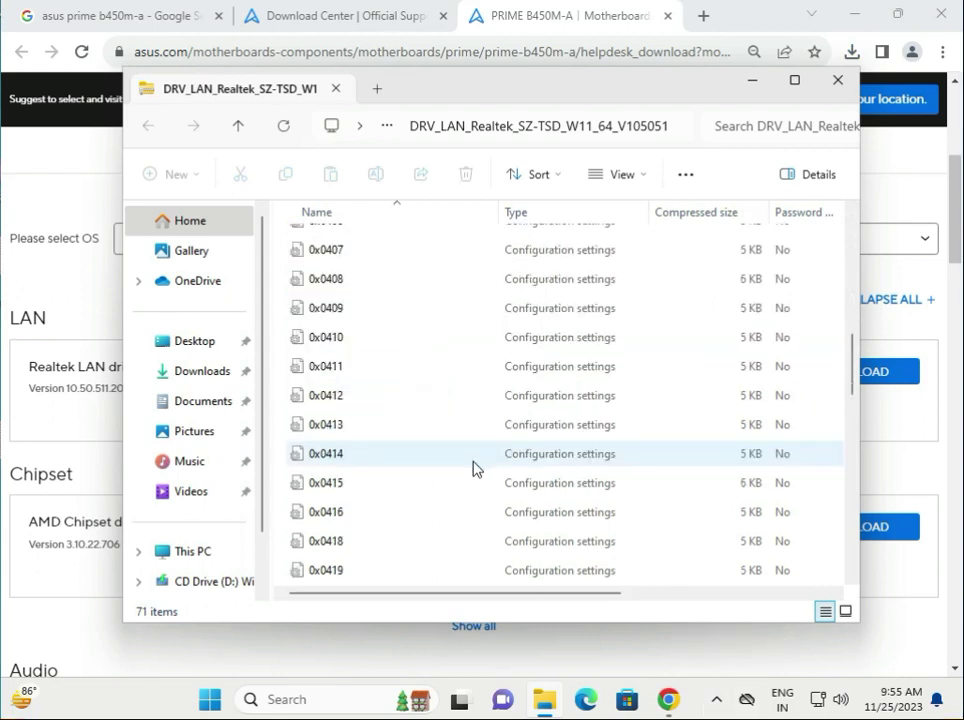
{"action": "left_click", "coordinate": [392, 460]}
Launch the Realtek LAN setup and approve its User Account Control prompt.
{"action": "double_click", "coordinate": [459, 462]}
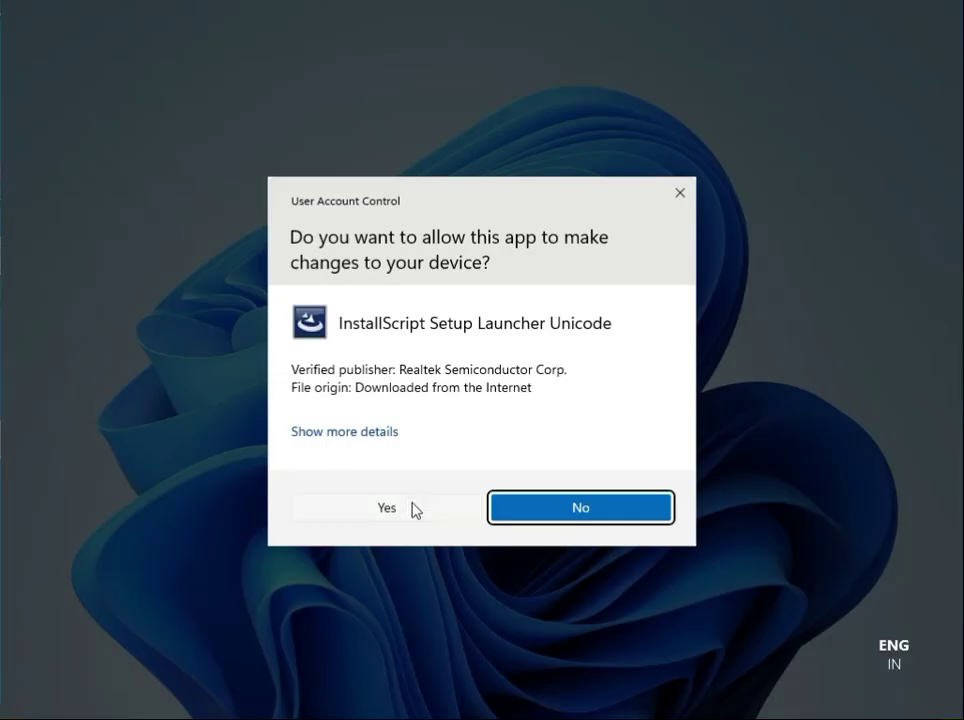
{"action": "left_click", "coordinate": [415, 509]}
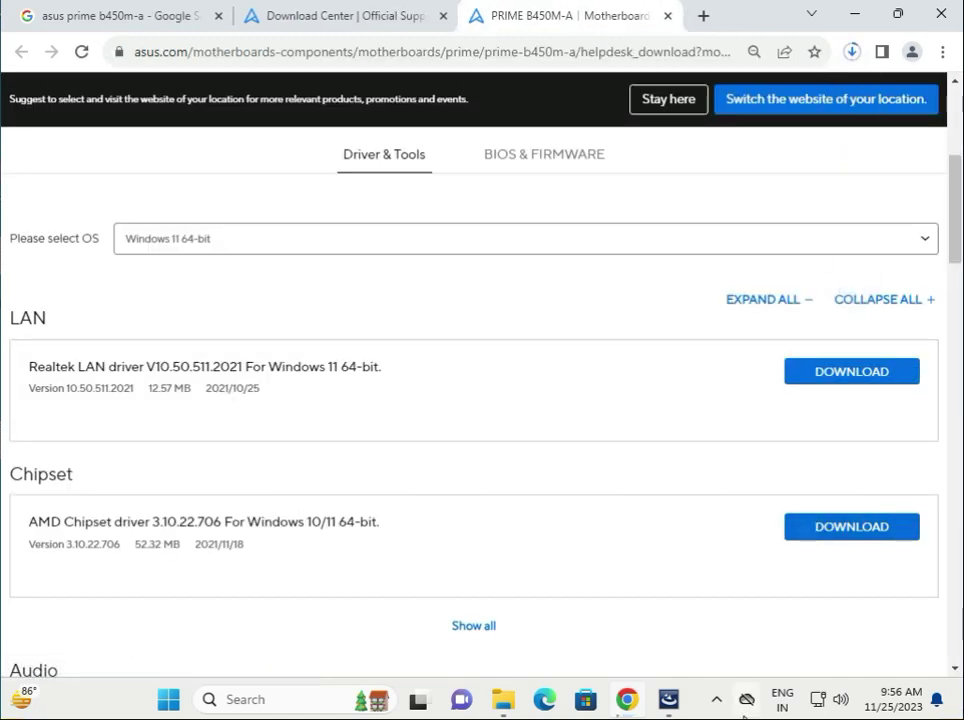
Open the AMD chipset zip and run AMD_Chipset_Software directly from the archive.
{"action": "left_click", "coordinate": [714, 120]}
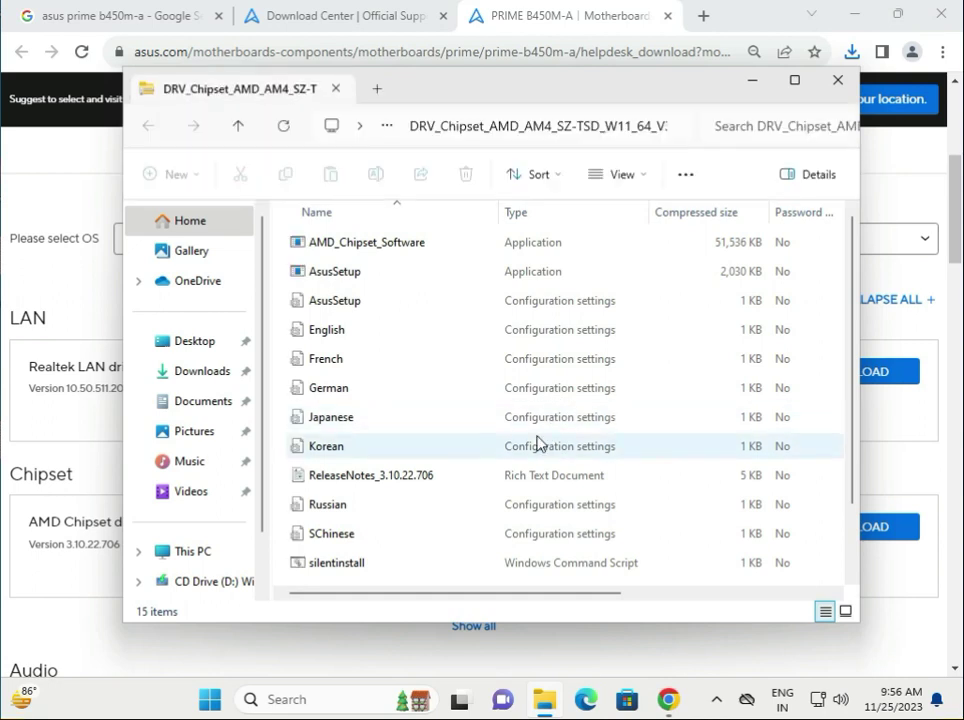
{"action": "scroll", "coordinate": [538, 443], "scroll_direction": "down", "scroll_amount": 1}
{"action": "scroll", "coordinate": [538, 443], "scroll_direction": "up", "scroll_amount": 1}
{"action": "left_click", "coordinate": [374, 249]}
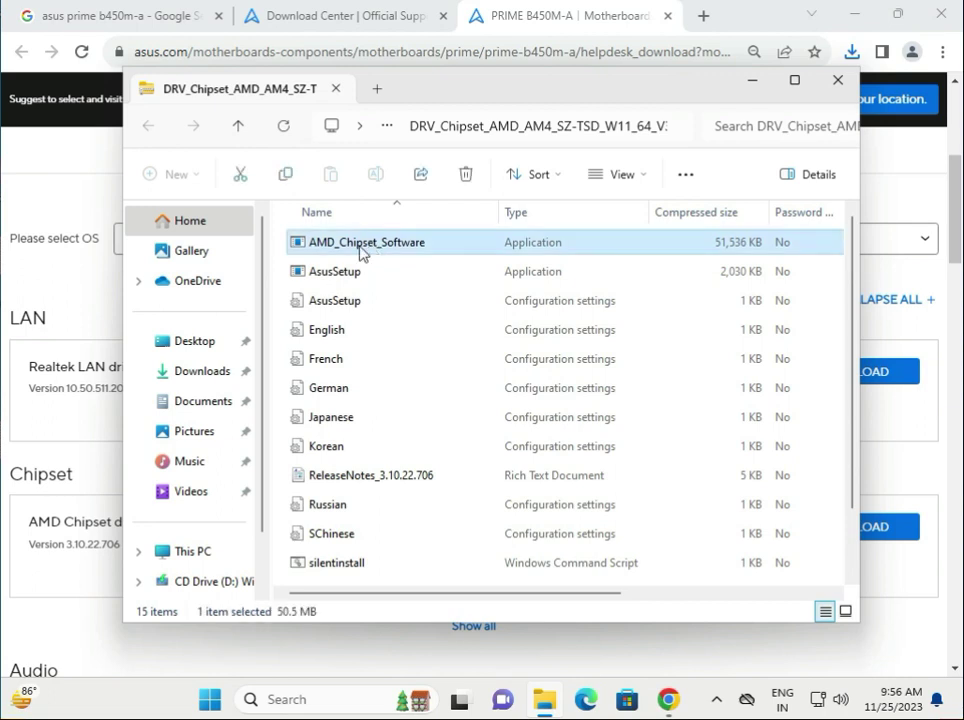
{"action": "double_click", "coordinate": [374, 249]}
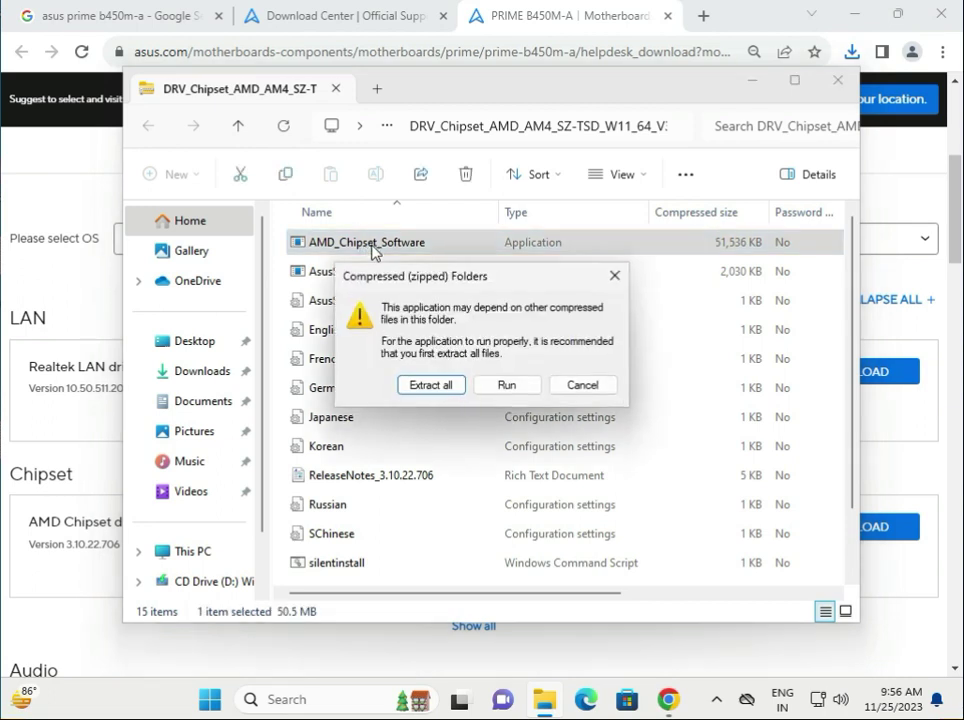
{"action": "left_click", "coordinate": [506, 386]}
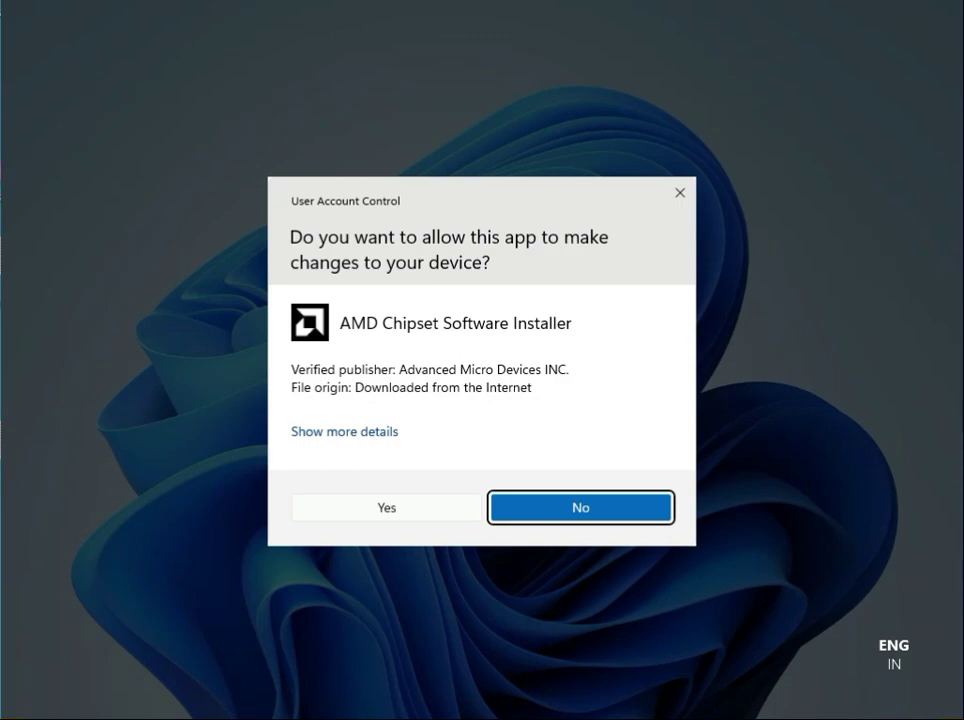
Approve the User Account Control prompt for AMD Chipset Software Installer.
{"action": "left_click", "coordinate": [422, 508]}
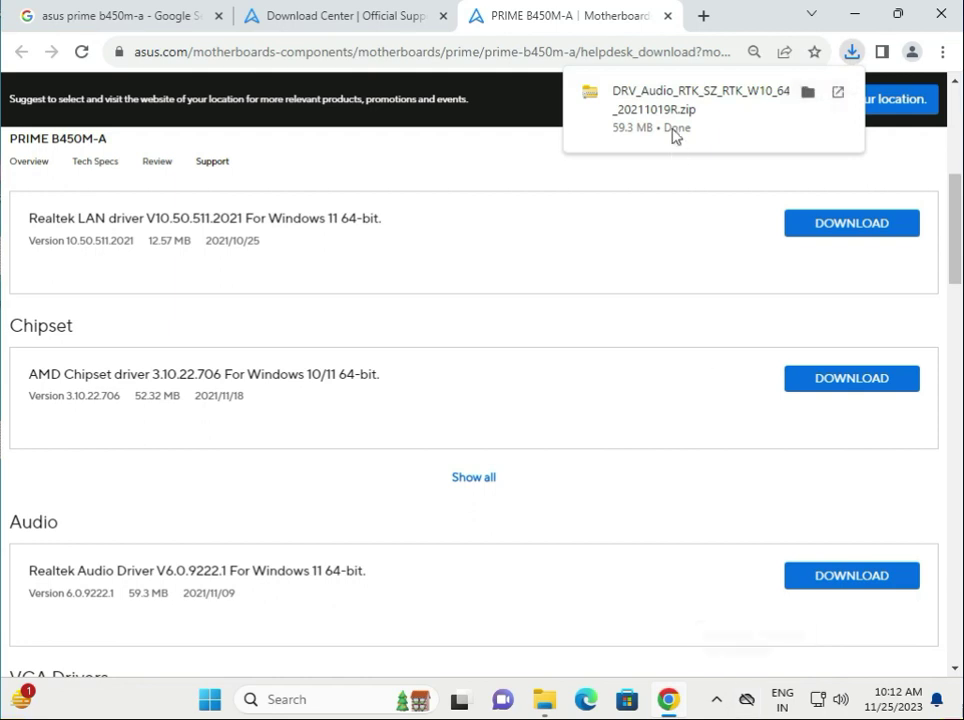
Open the Realtek audio driver zip and launch its Setup application.
{"action": "left_click", "coordinate": [676, 120]}
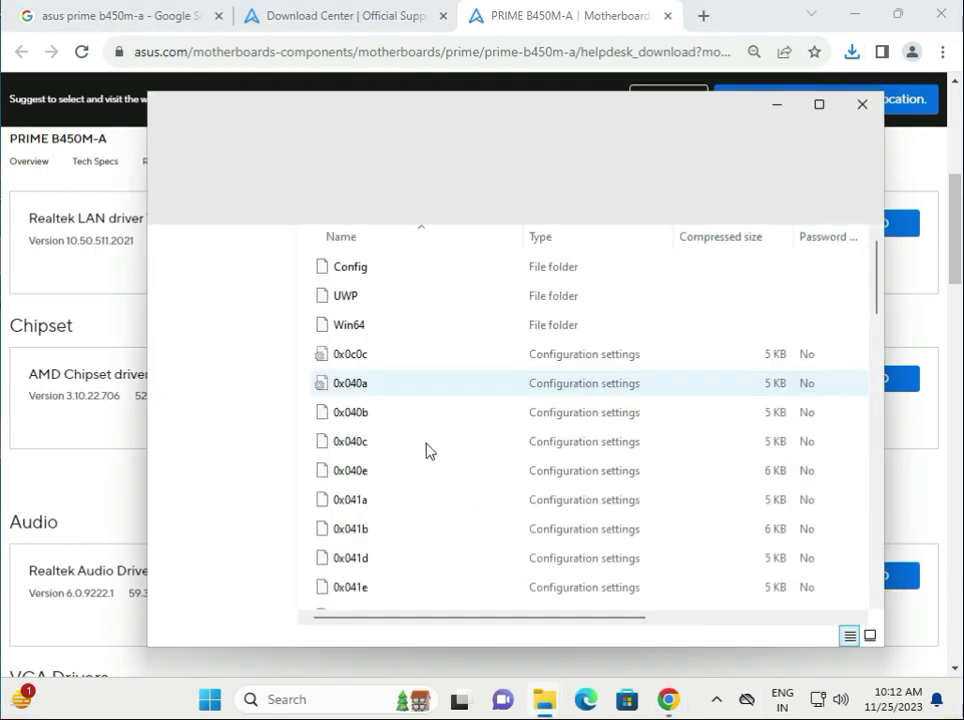
{"action": "scroll", "coordinate": [454, 450], "scroll_direction": "down", "scroll_amount": 15}
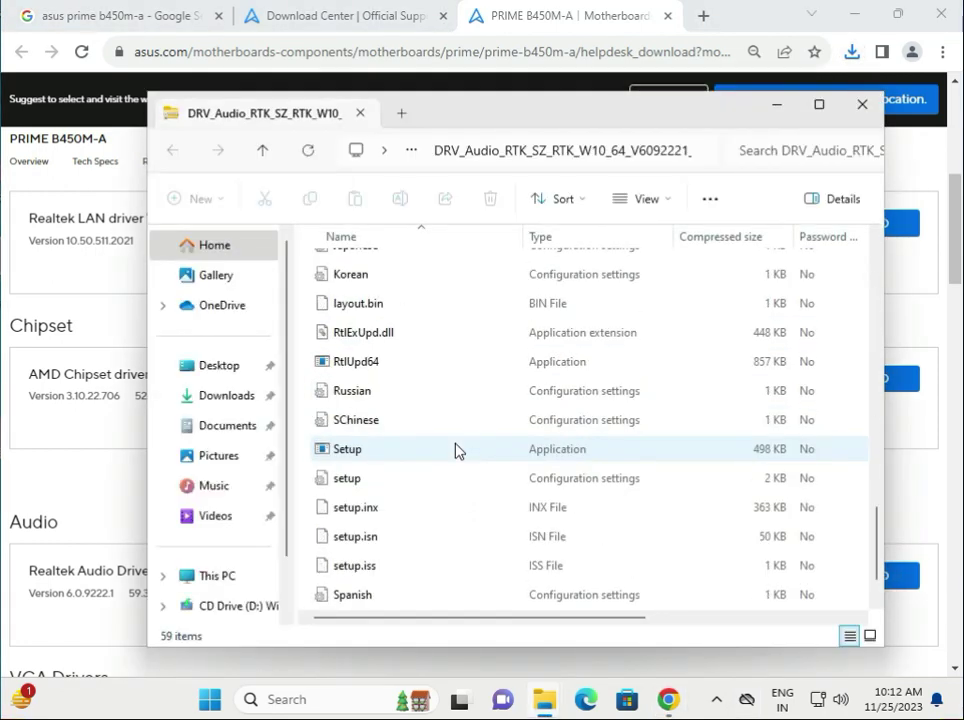
{"action": "left_click", "coordinate": [445, 455]}
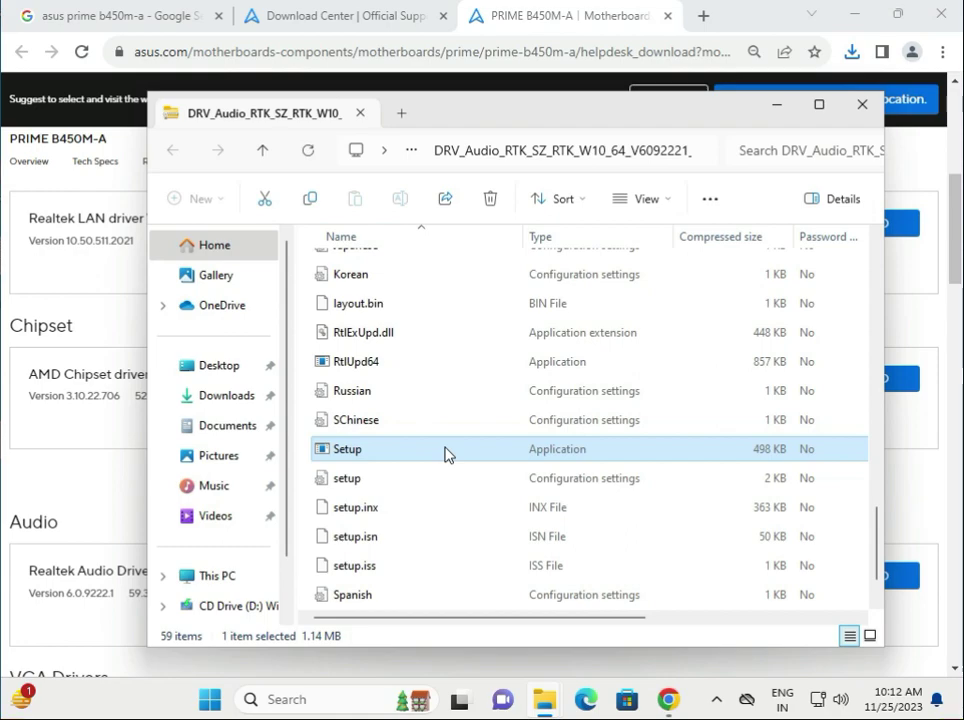
{"action": "double_click", "coordinate": [445, 455]}
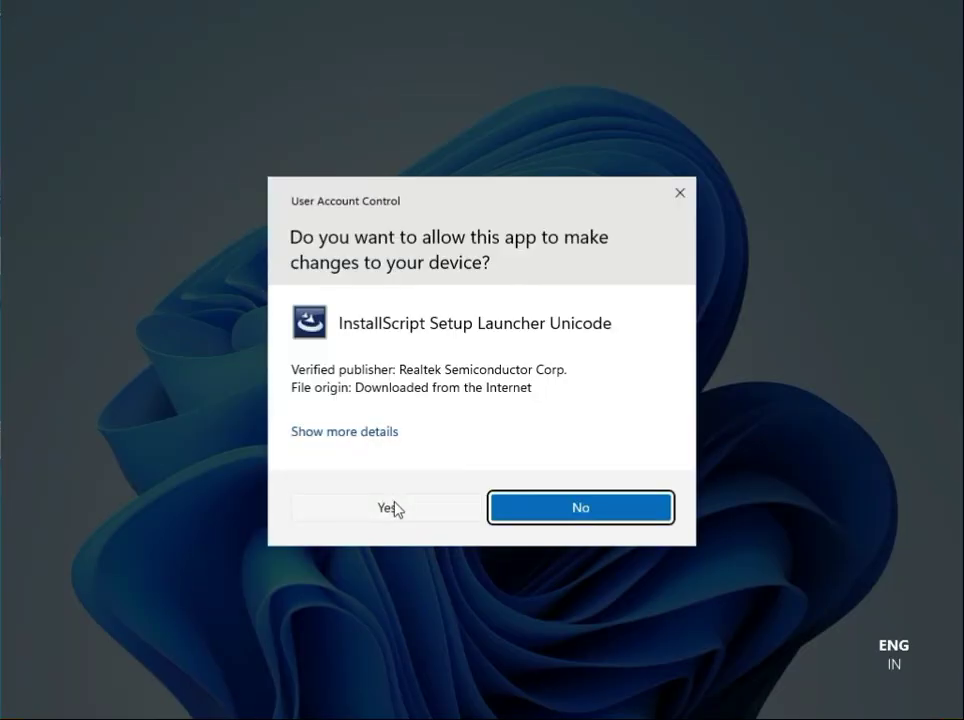
Approve the audio setup and begin installing Realtek Audio Driver 6.0.9222.1.
{"action": "left_click", "coordinate": [395, 508]}
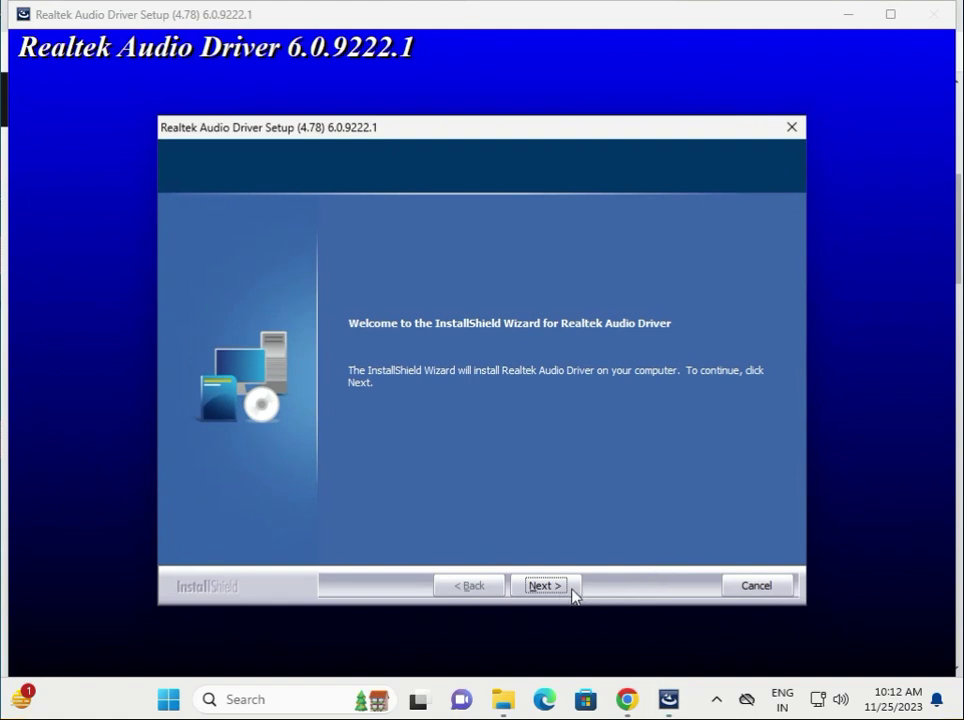
{"action": "left_click", "coordinate": [556, 587]}
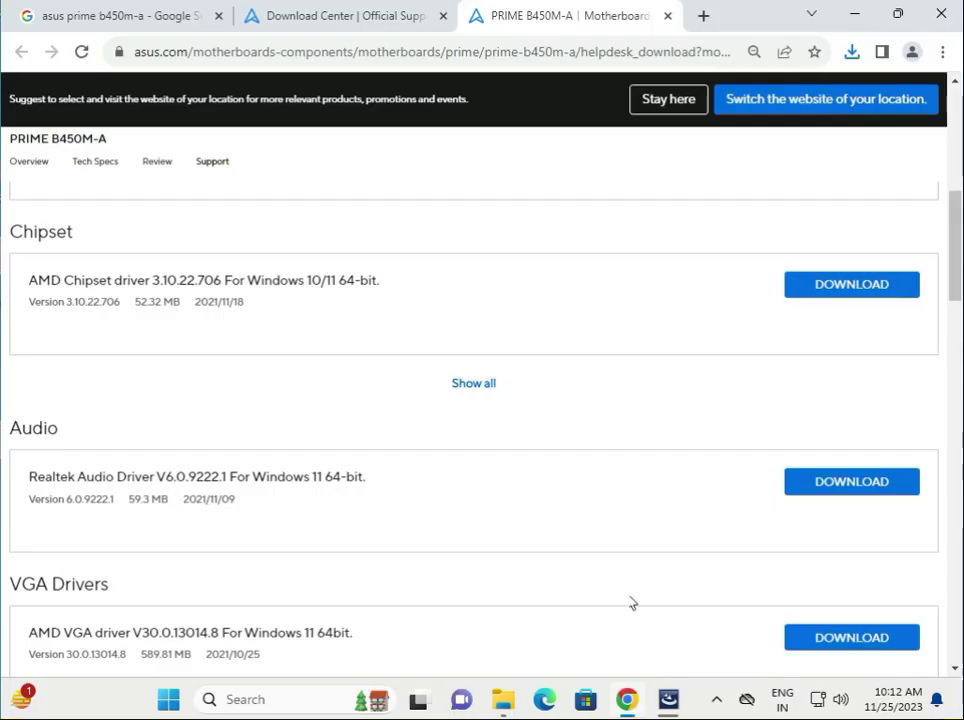
{"action": "scroll", "coordinate": [520, 565], "scroll_direction": "down", "scroll_amount": 1}
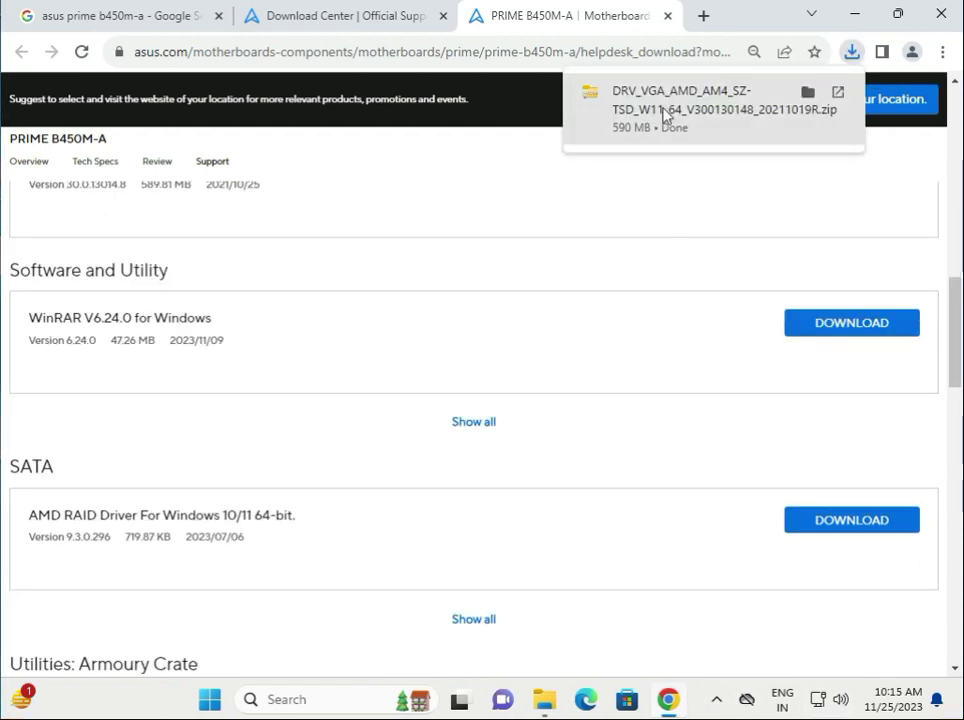
Open the AMD VGA driver zip, run its 240 KB Setup, and approve AMD Software's changes.
{"action": "left_click", "coordinate": [663, 120]}
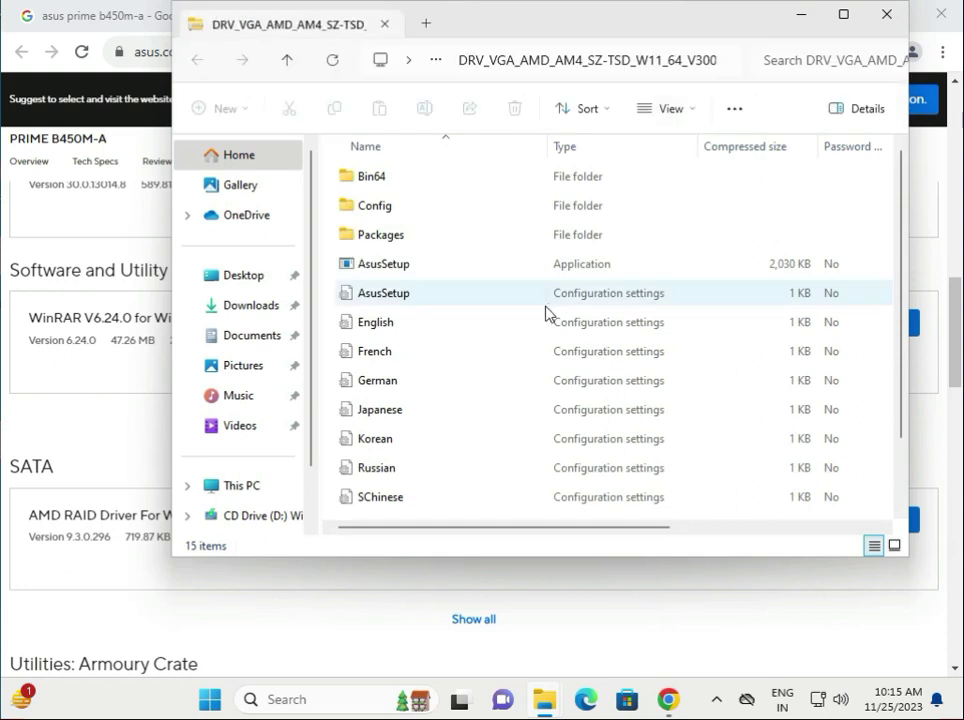
{"action": "scroll", "coordinate": [444, 395], "scroll_direction": "down", "scroll_amount": 1}
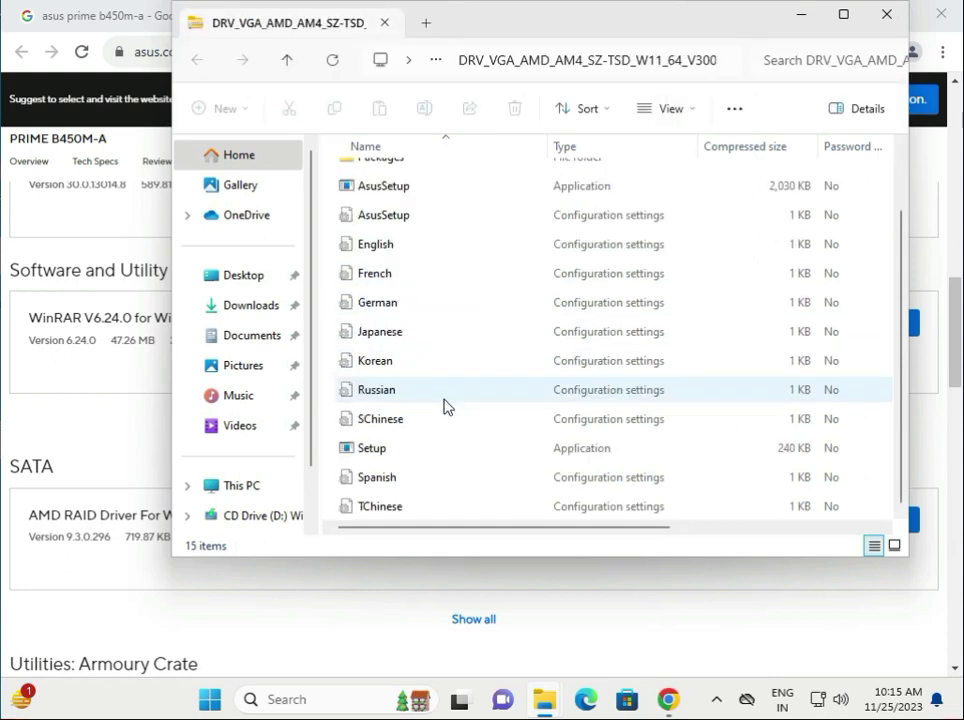
{"action": "left_click", "coordinate": [425, 456]}
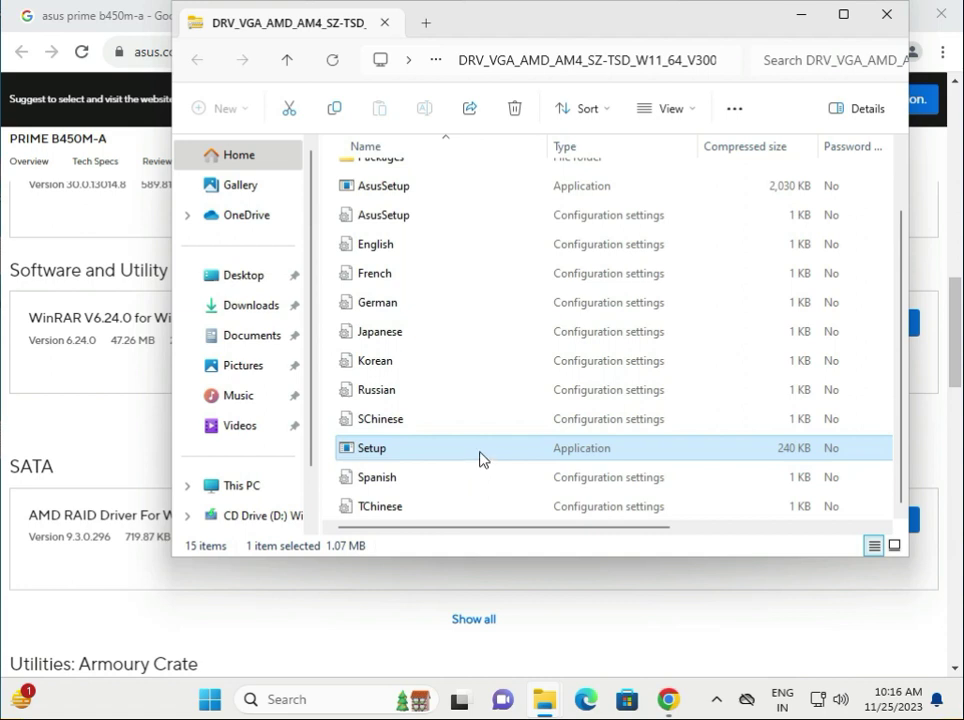
{"action": "double_click", "coordinate": [480, 459]}
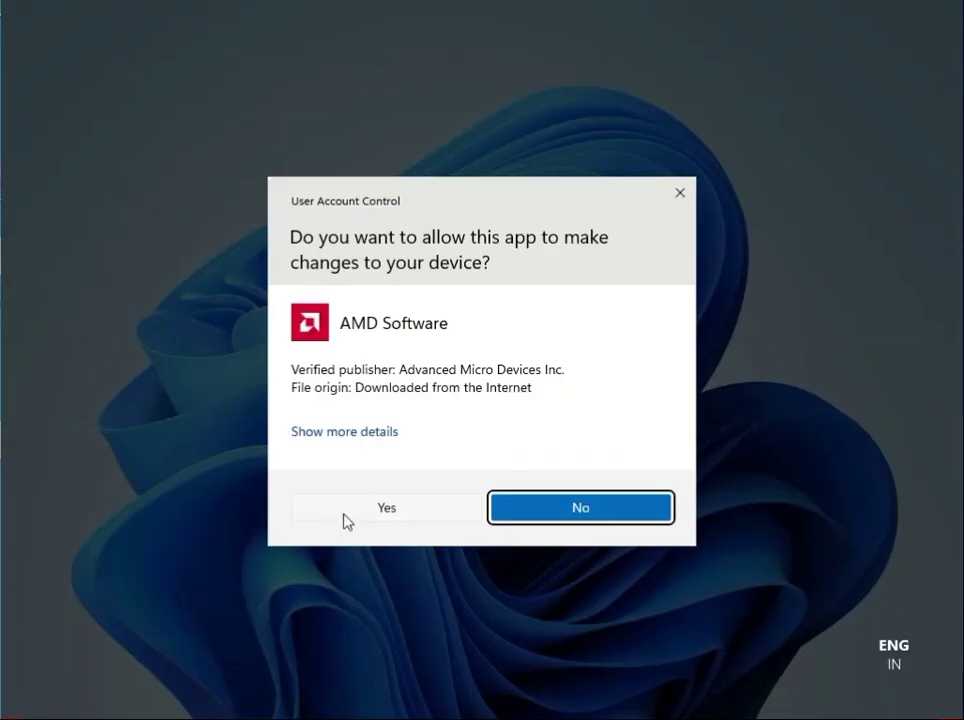
{"action": "left_click", "coordinate": [349, 517]}
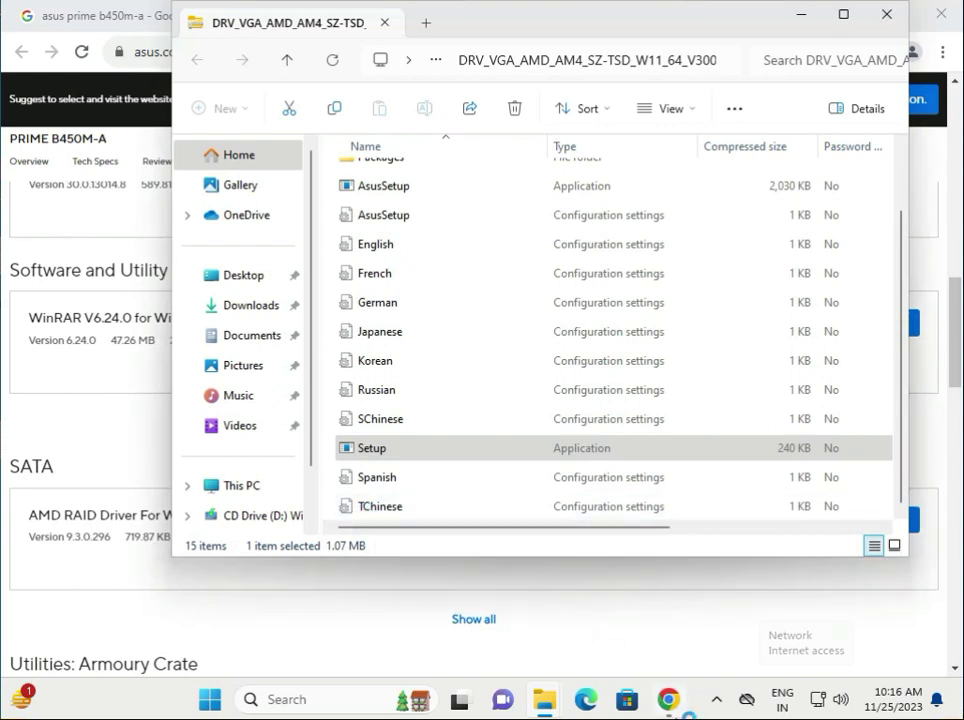